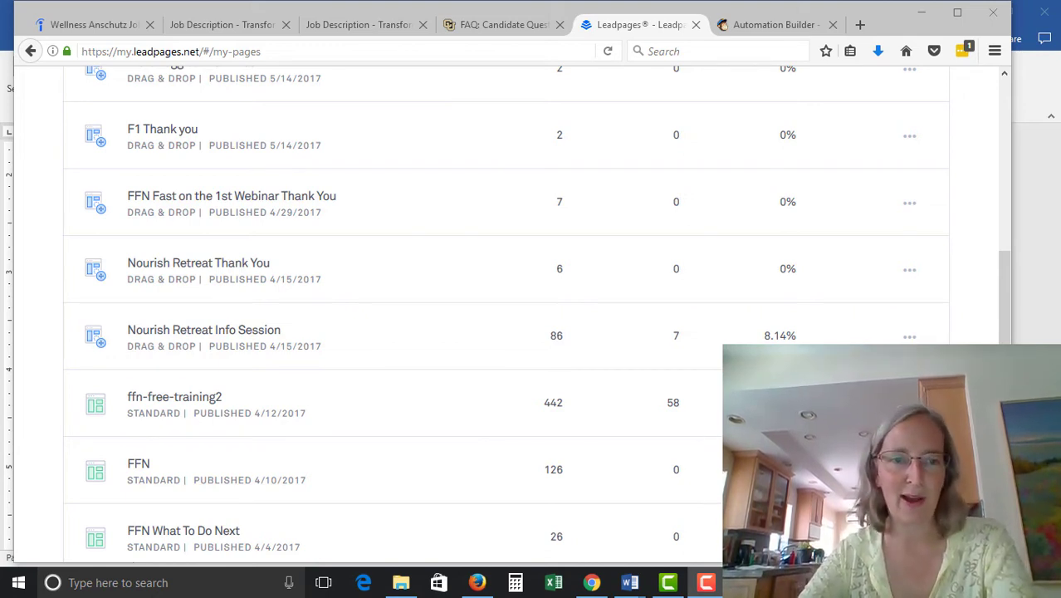
- Open the Nourish Retreat Info Session page in the editor and scroll down to its 'Register and watch info session now!' button
{"action": "left_click", "coordinate": [236, 342]}
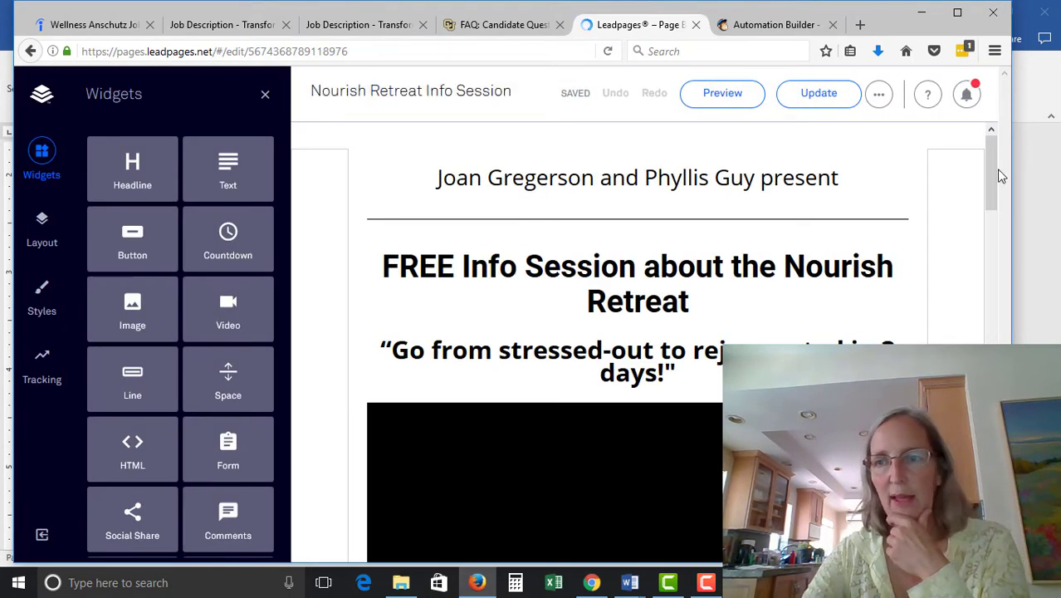
{"action": "left_click_drag", "start_coordinate": [993, 170], "coordinate": [1003, 252]}
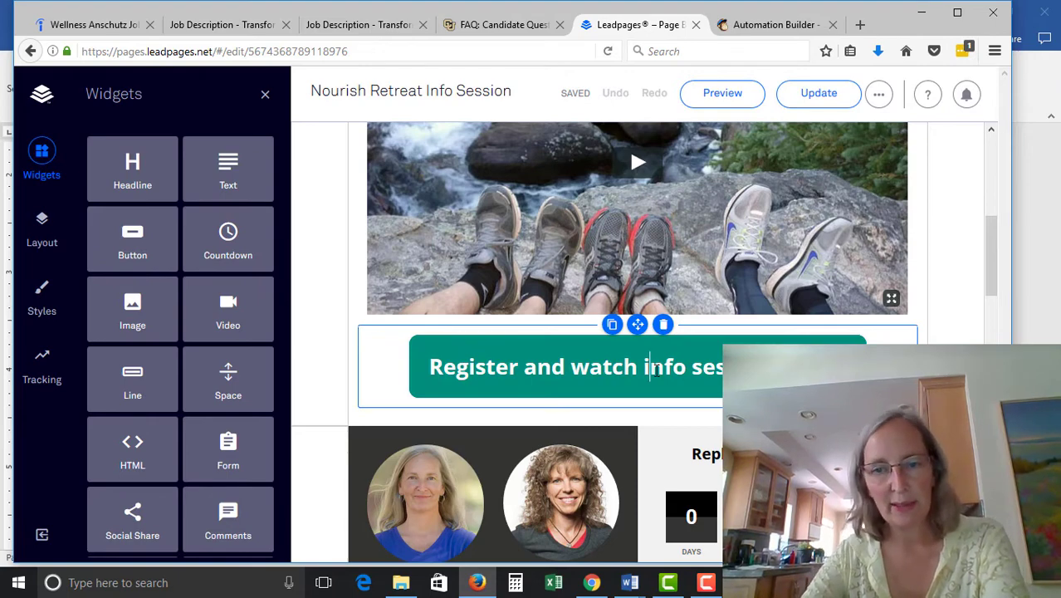
- Follow the Register button's link to open the '$100 Off Coupon & Nourish Retreat Info Session Sign-Up' leadbox
{"action": "left_click", "coordinate": [656, 370]}
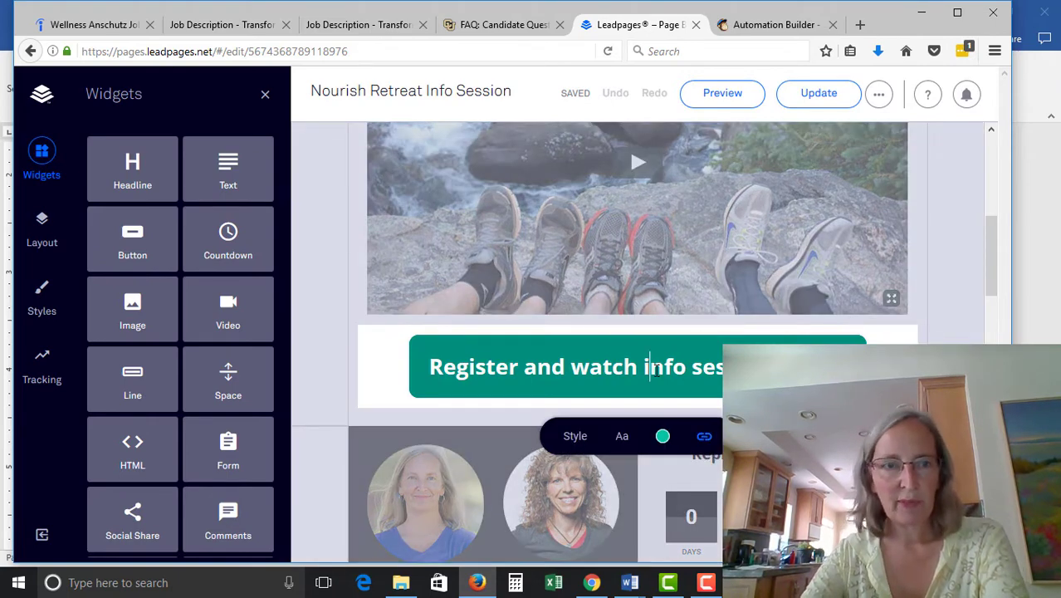
{"action": "left_click", "coordinate": [704, 439]}
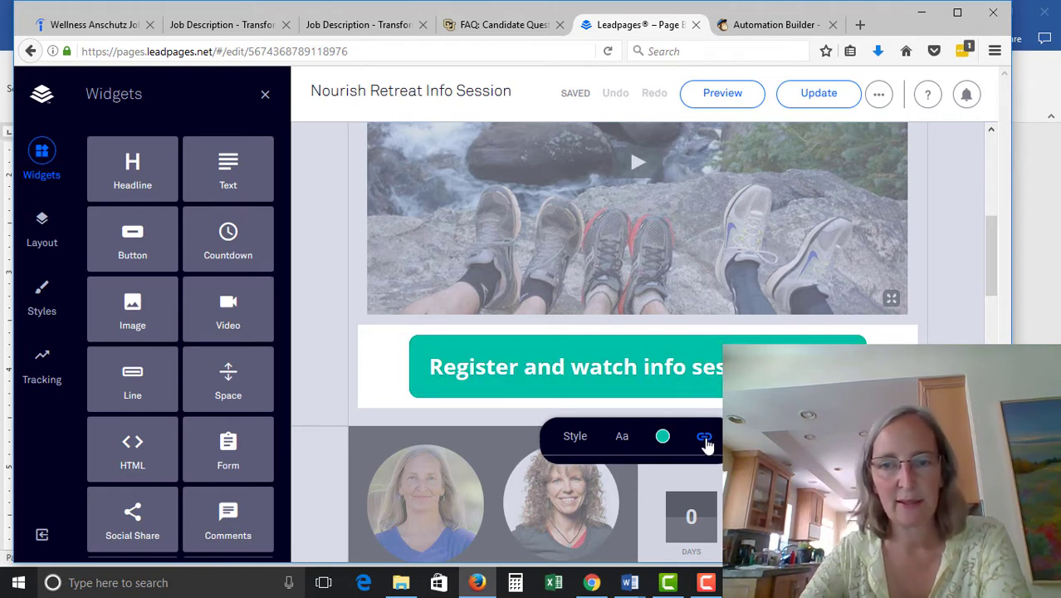
{"action": "left_click", "coordinate": [996, 278]}
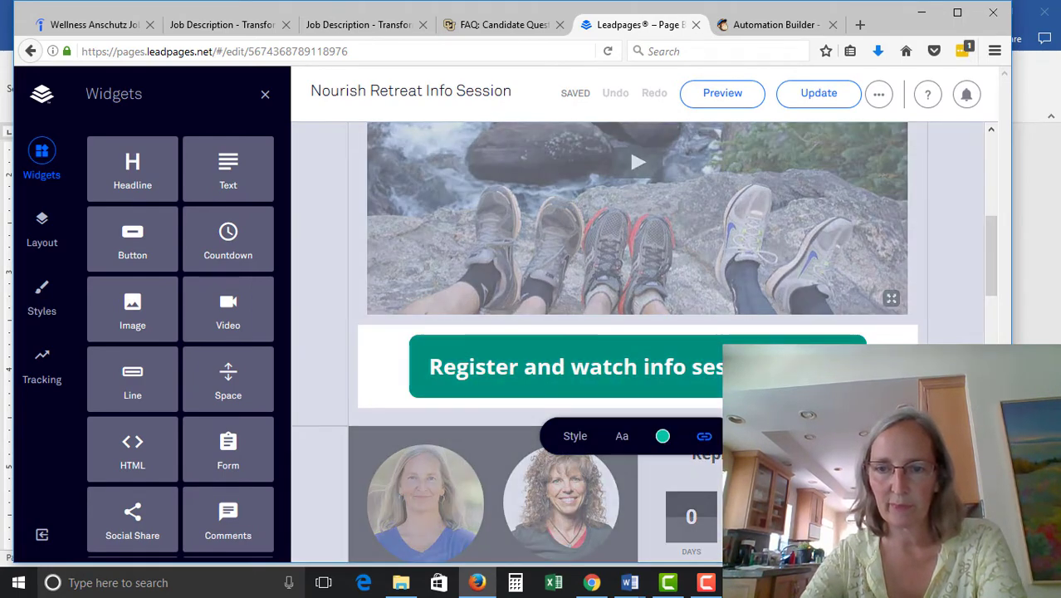
{"action": "left_click", "coordinate": [704, 438]}
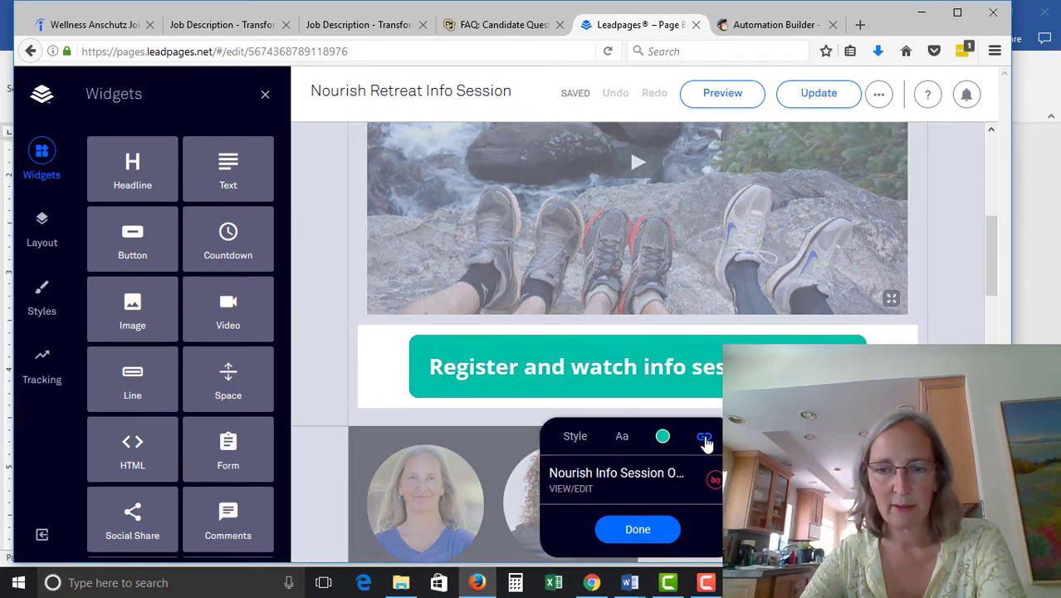
{"action": "left_click", "coordinate": [570, 489]}
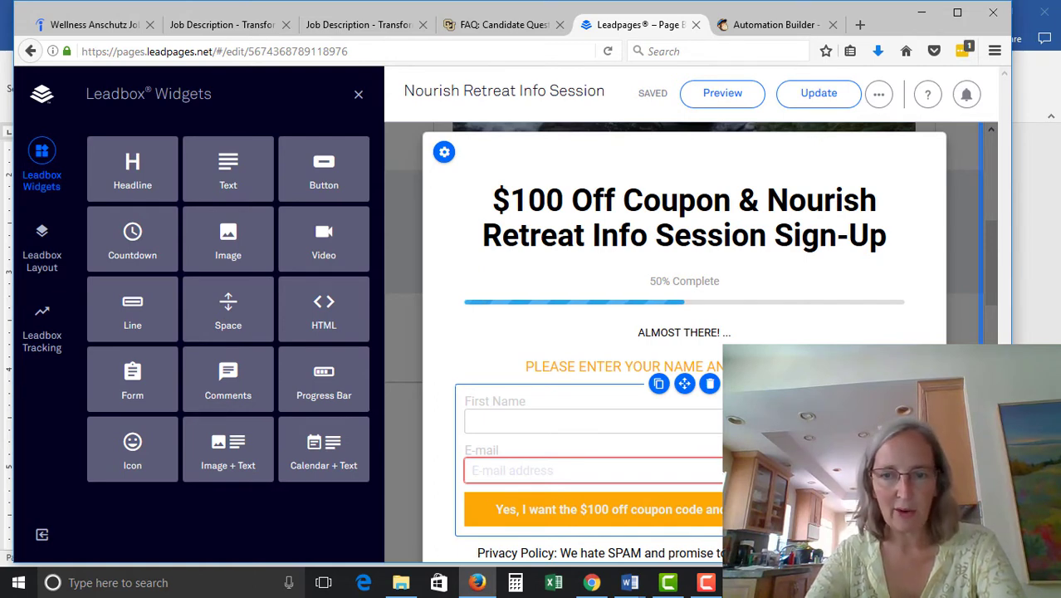
- Open the Nourish Retreat Webinar Optin Leadbox form settings and expand its MailChimp integration
{"action": "left_click", "coordinate": [591, 432]}
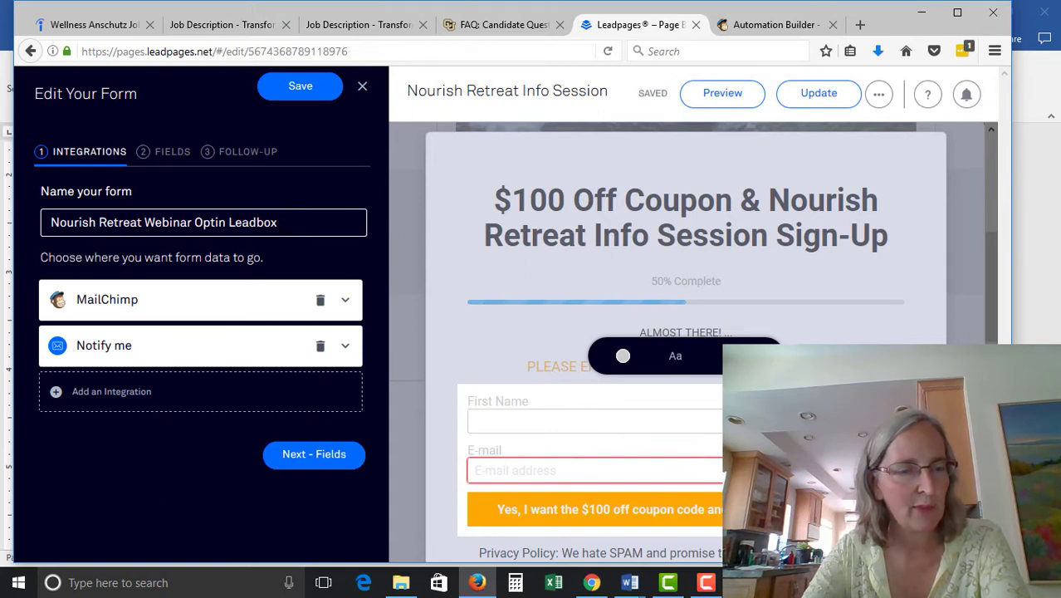
{"action": "left_click", "coordinate": [113, 394]}
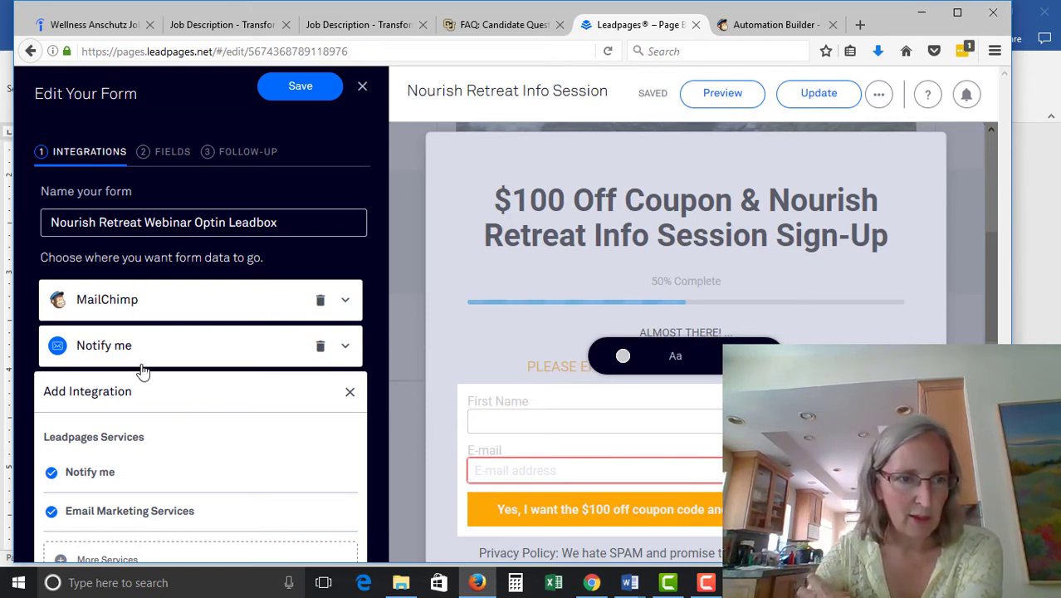
{"action": "left_click", "coordinate": [349, 394]}
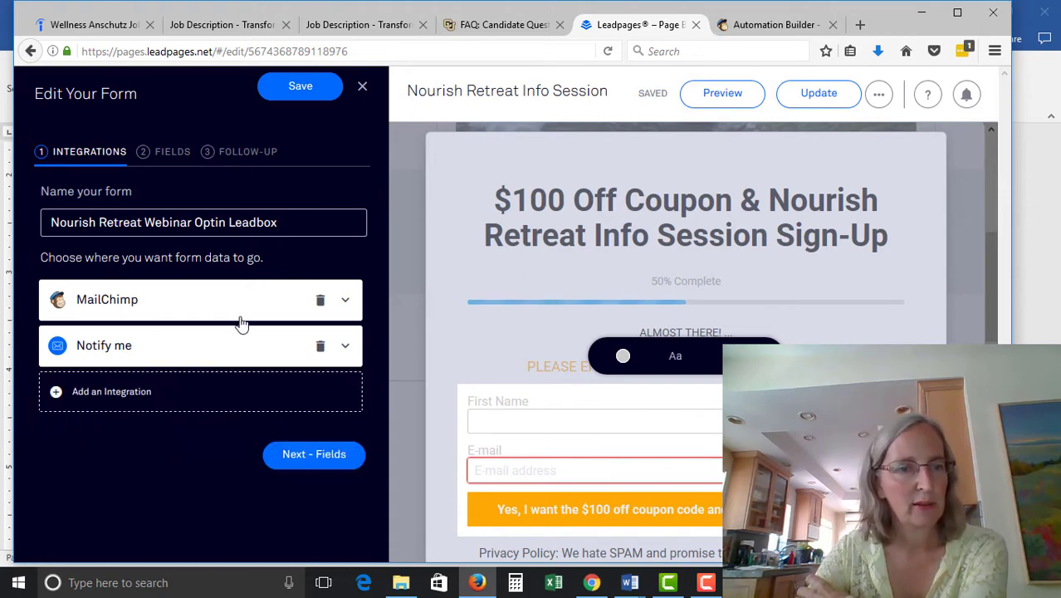
{"action": "left_click", "coordinate": [164, 305]}
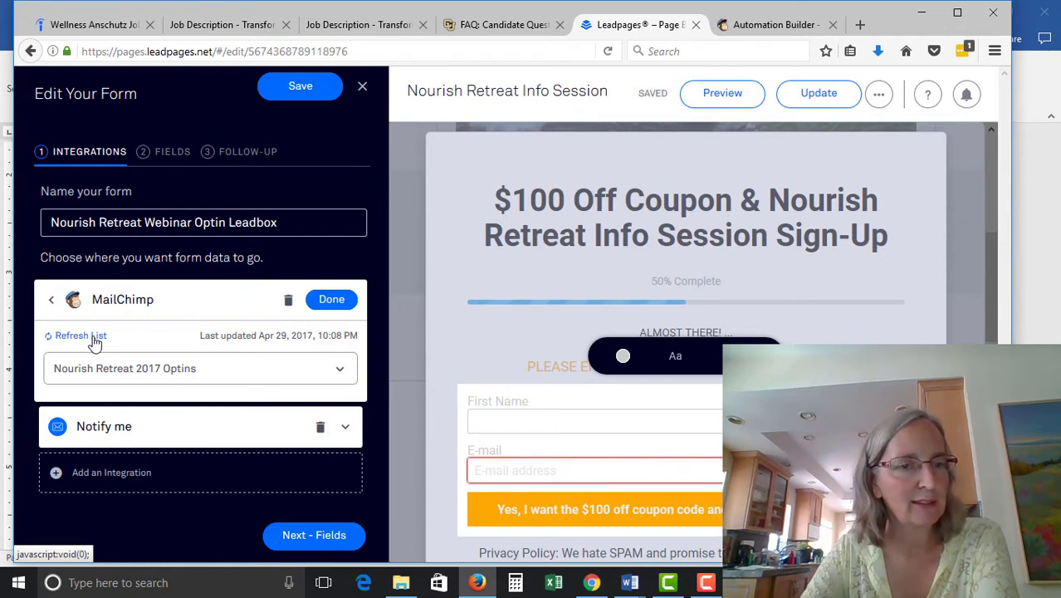
{"action": "left_click", "coordinate": [339, 373]}
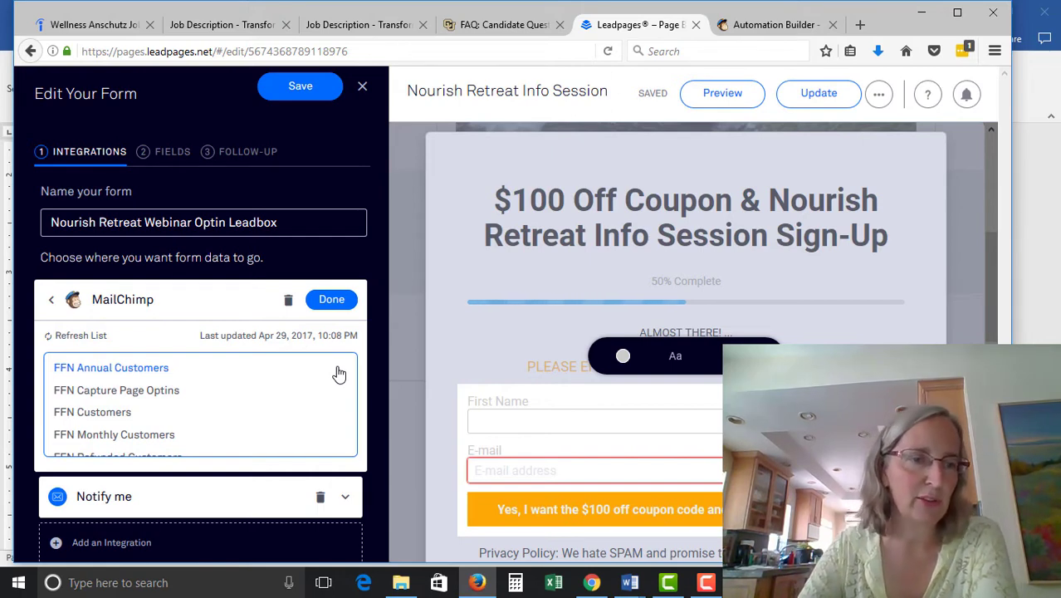
{"action": "left_click", "coordinate": [172, 298]}
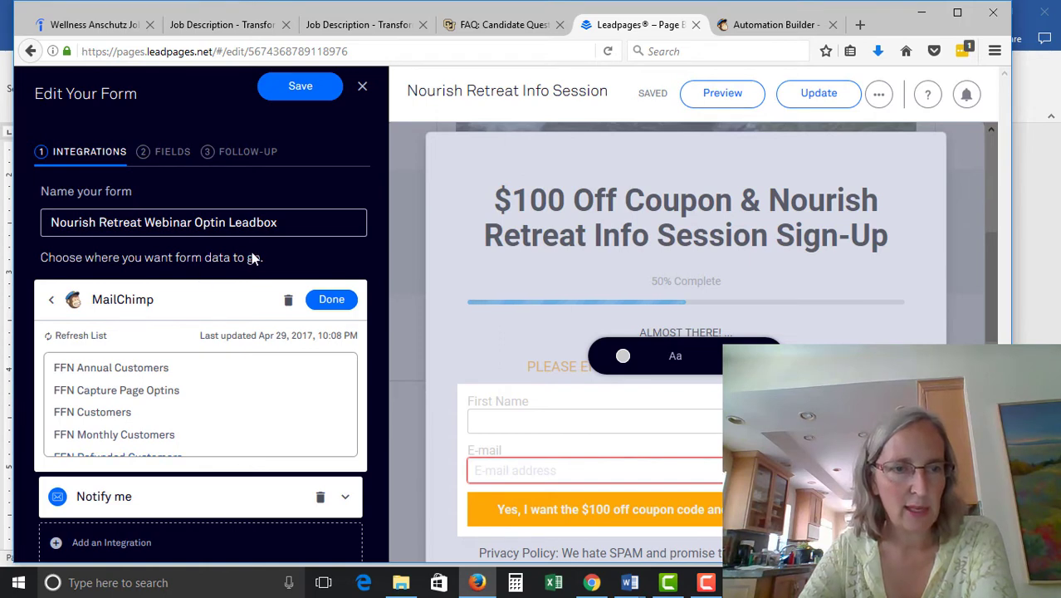
{"action": "left_click", "coordinate": [51, 303]}
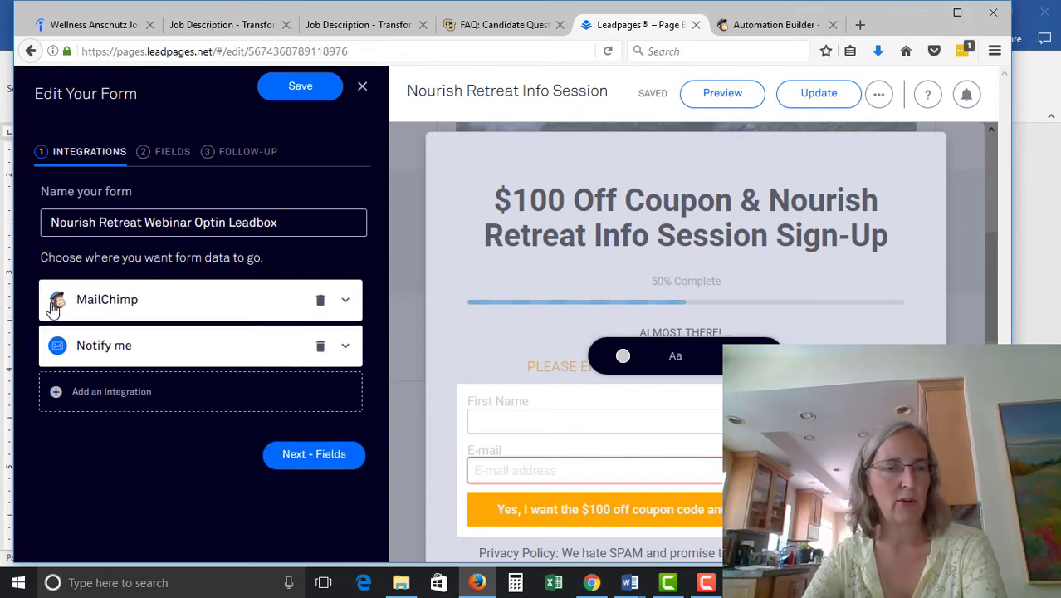
{"action": "left_click", "coordinate": [345, 301]}
{"action": "left_click", "coordinate": [303, 412]}
{"action": "scroll", "coordinate": [307, 412], "scroll_direction": "down", "scroll_amount": 1}
{"action": "scroll", "coordinate": [307, 413], "scroll_direction": "down", "scroll_amount": 2}
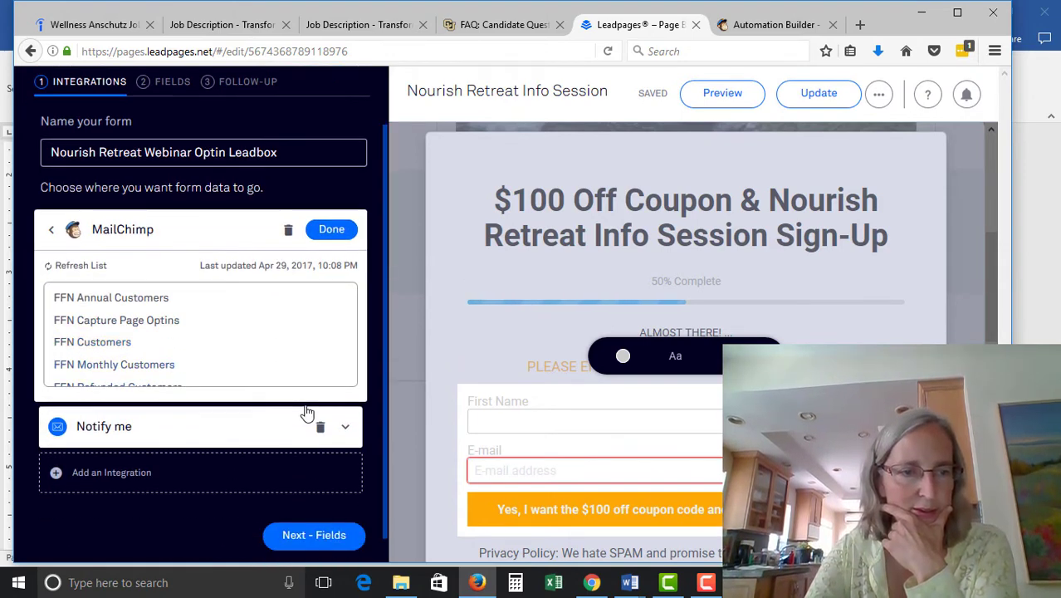
{"action": "left_click", "coordinate": [154, 321]}
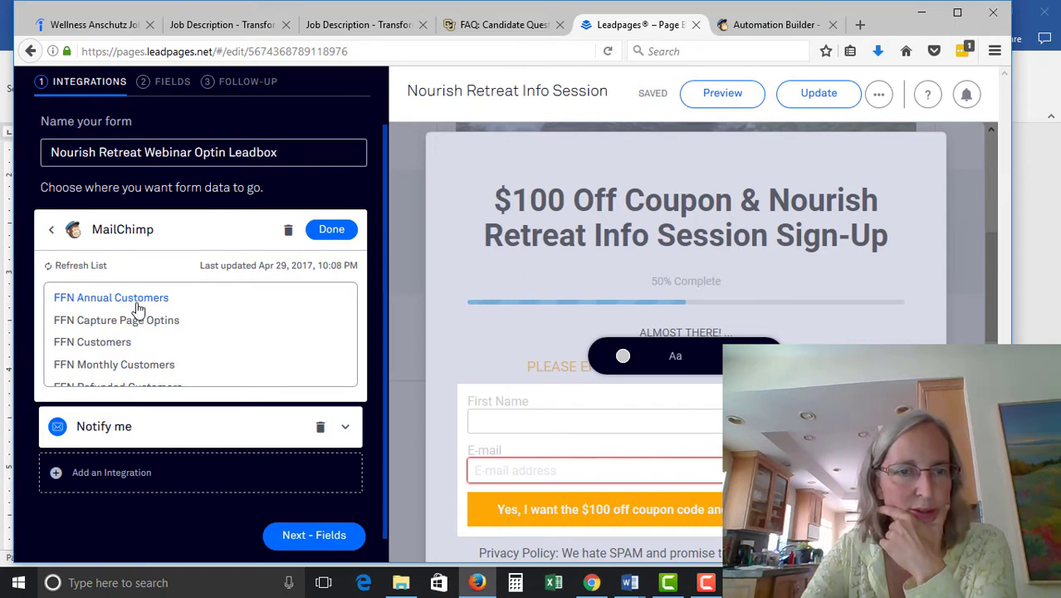
{"action": "left_click", "coordinate": [50, 230]}
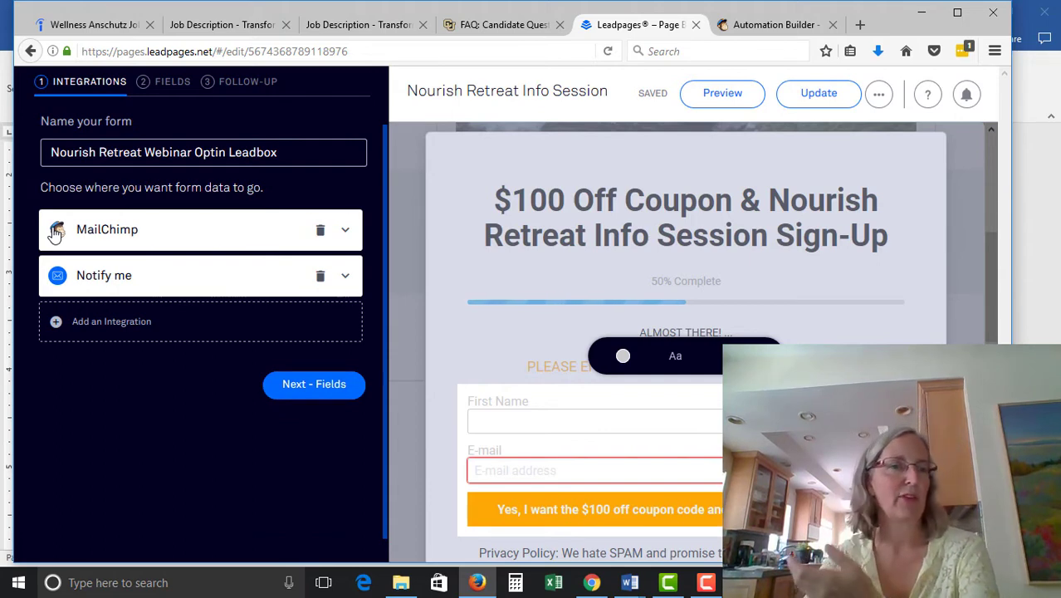
{"action": "left_click", "coordinate": [121, 286]}
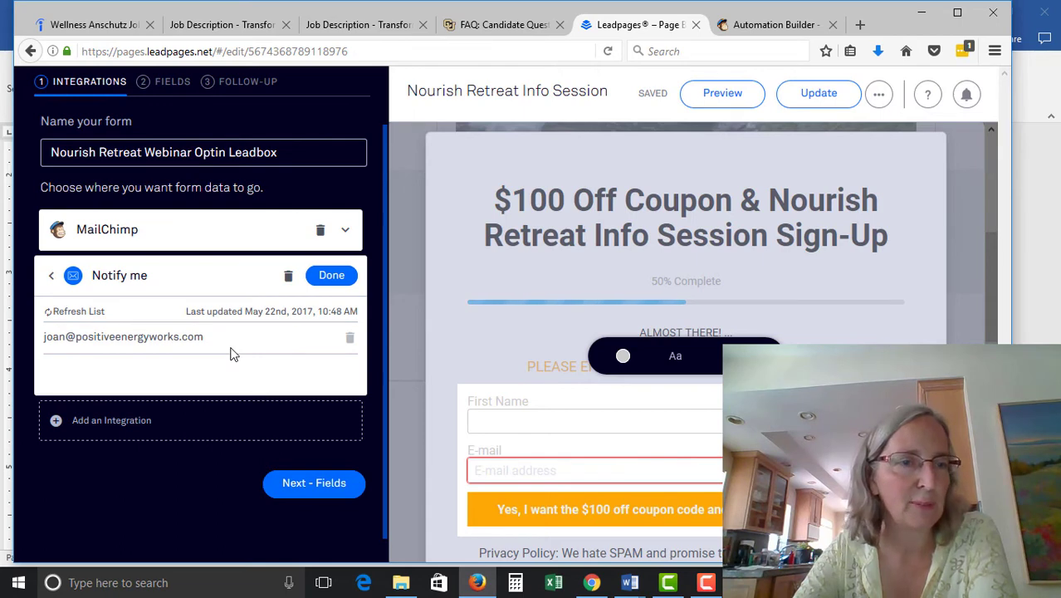
{"action": "left_click", "coordinate": [51, 279]}
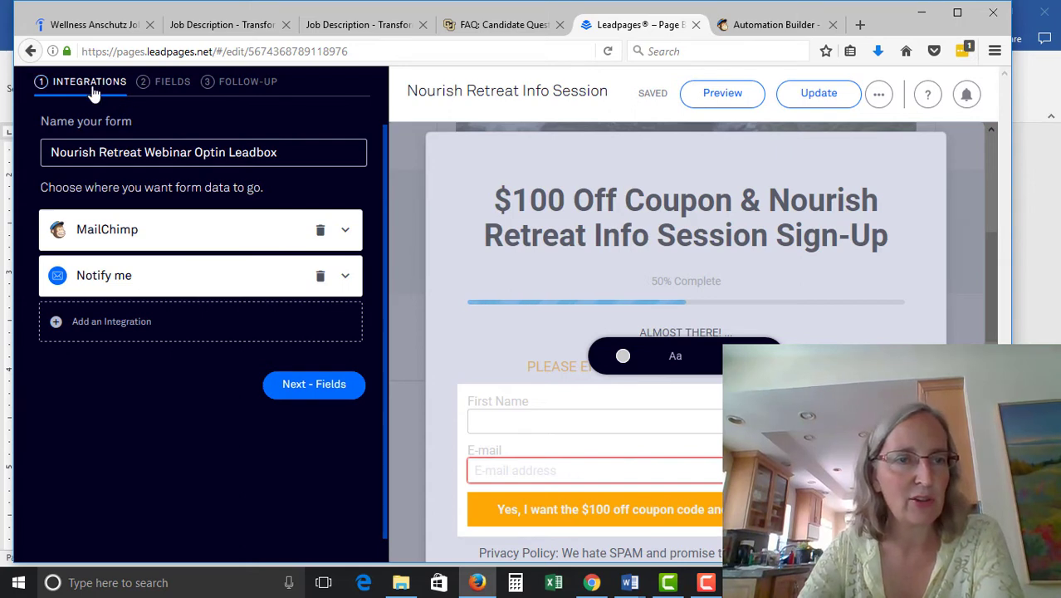
- Step past the First Name and E-mail fields to the follow-up redirect 'Leadpage - Nourish Retreat Thank...'
{"action": "left_click", "coordinate": [326, 392]}
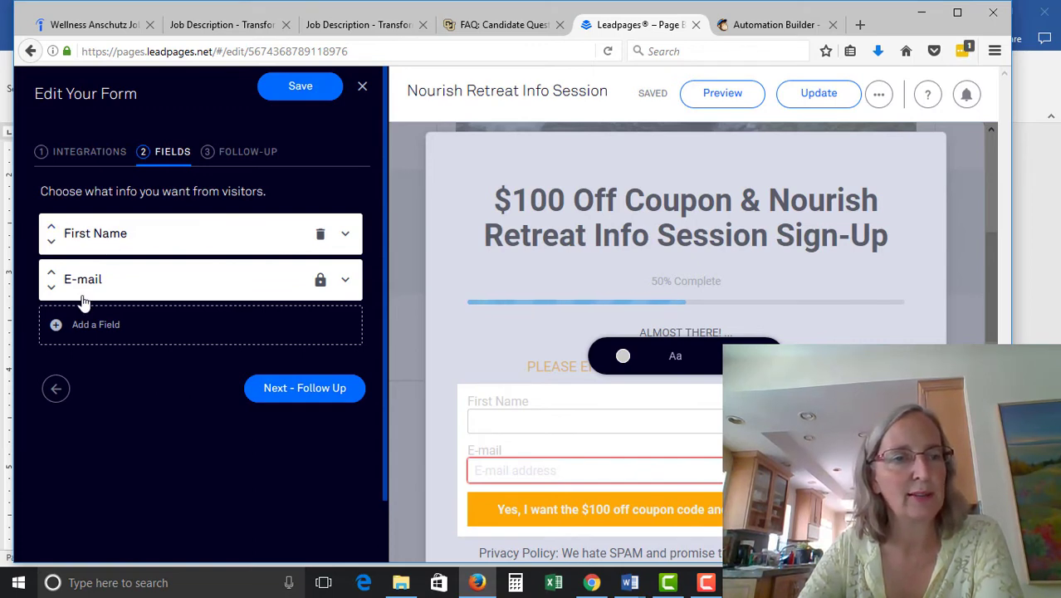
{"action": "left_click", "coordinate": [305, 390]}
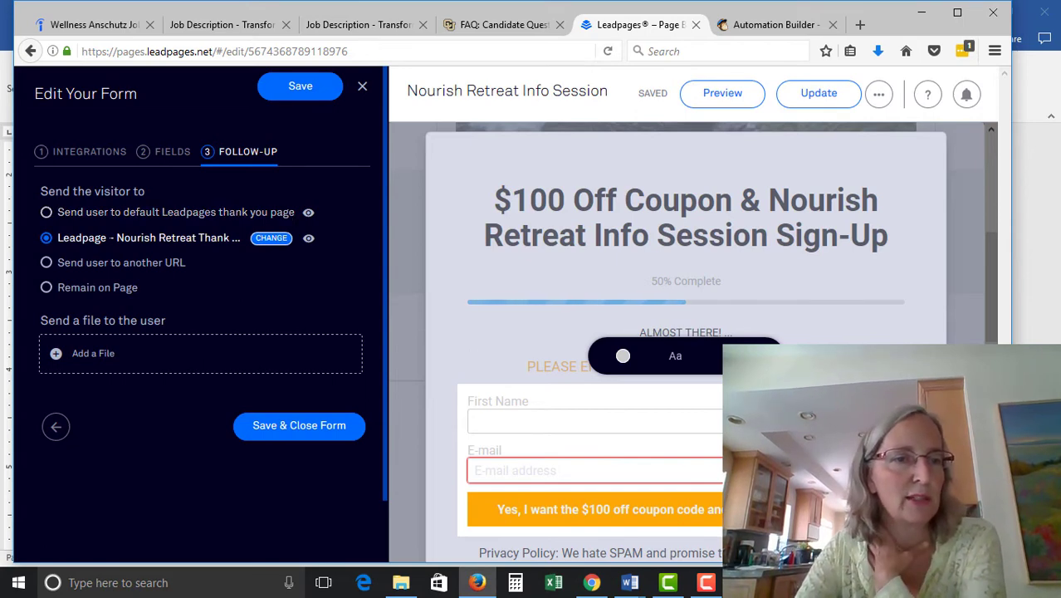
- Browse the available thank-you pages and recheck the Fields and Follow-Up tabs
{"action": "left_click", "coordinate": [271, 239]}
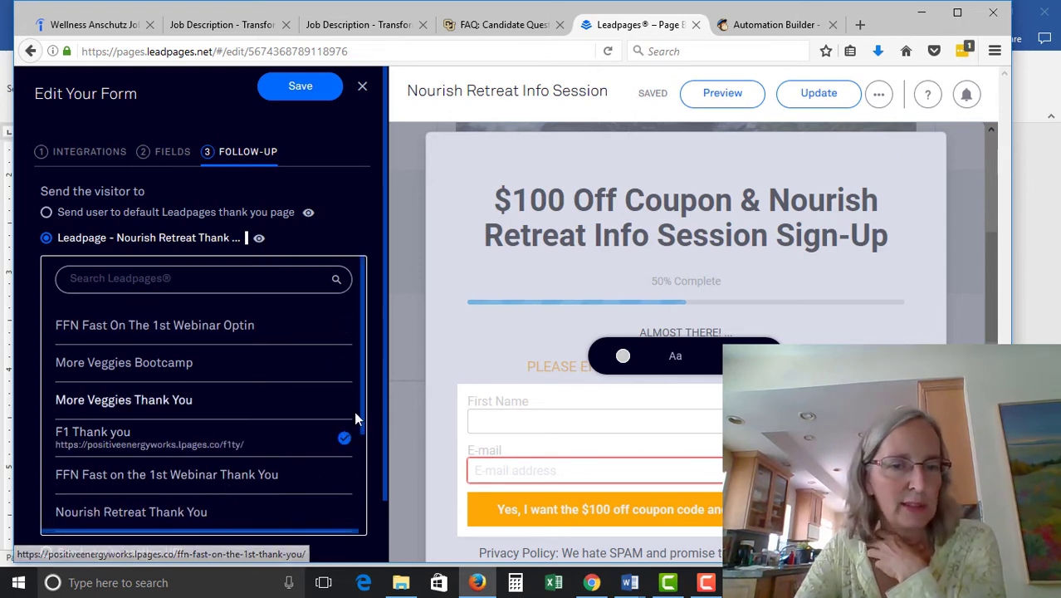
{"action": "left_click_drag", "start_coordinate": [361, 397], "coordinate": [354, 311]}
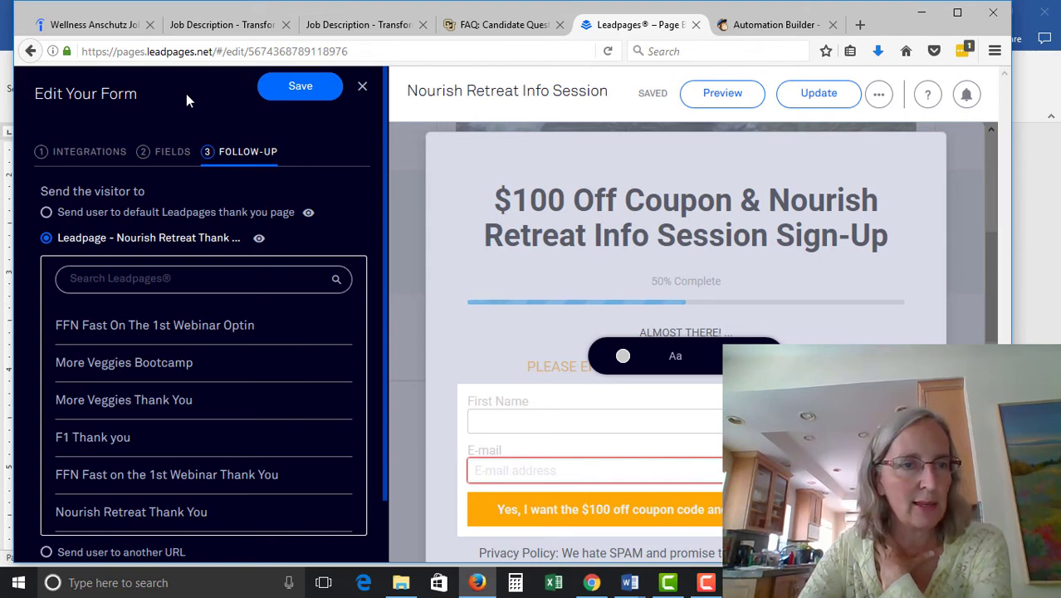
{"action": "left_click", "coordinate": [170, 152]}
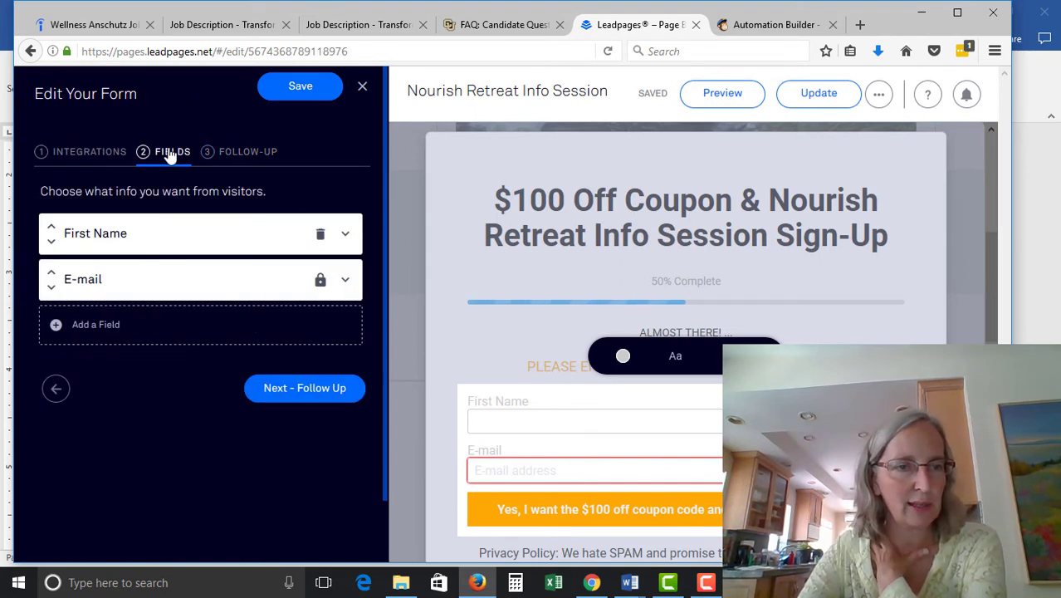
{"action": "left_click", "coordinate": [248, 153]}
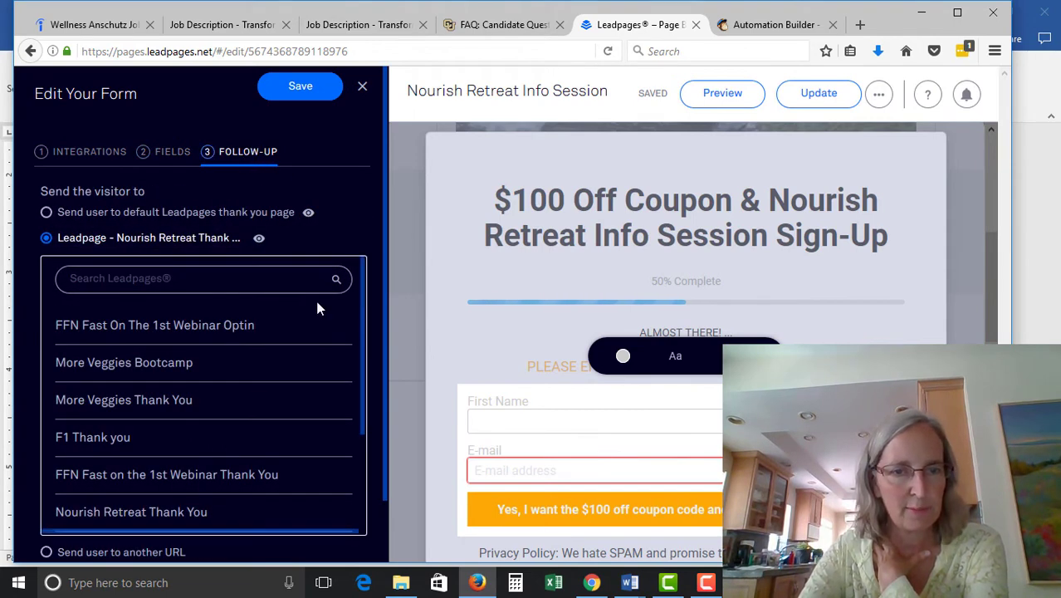
{"action": "scroll", "coordinate": [382, 332], "scroll_direction": "down", "scroll_amount": 3}
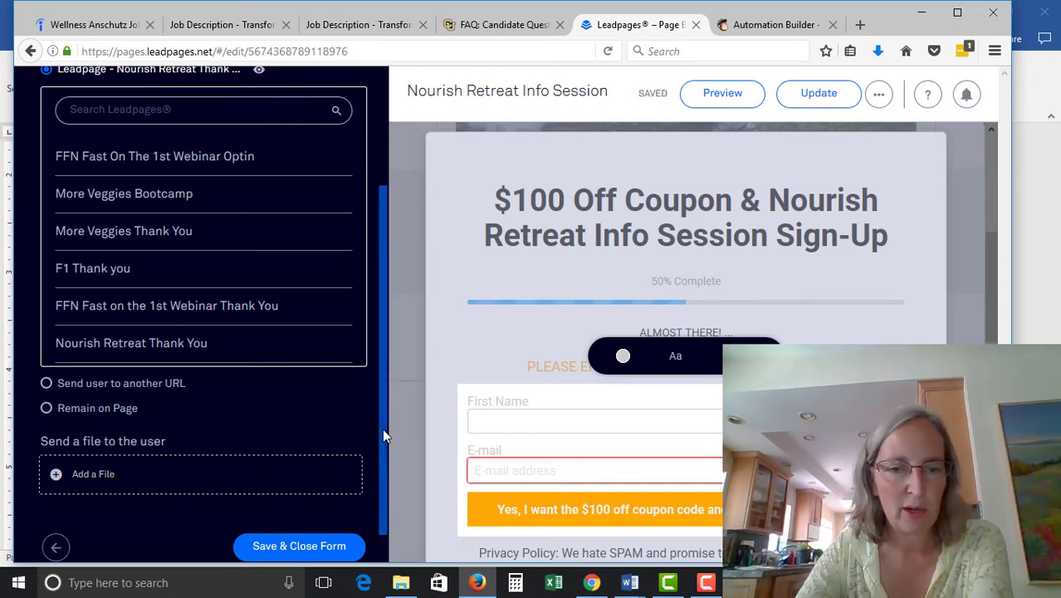
{"action": "left_click_drag", "start_coordinate": [381, 427], "coordinate": [404, 249]}
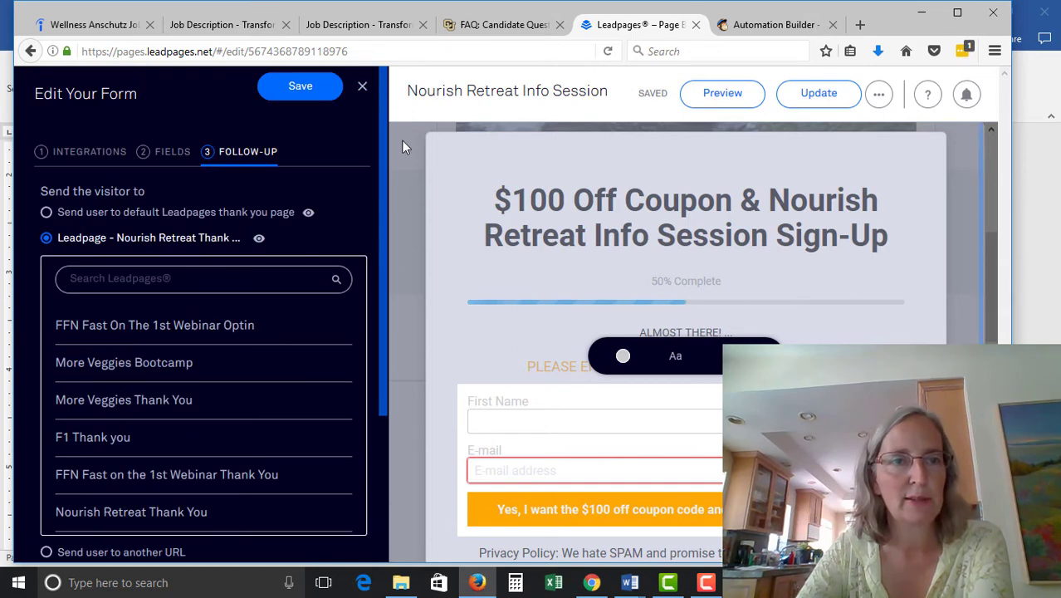
- Close the form editor without saving and switch to the MailChimp automation campaign
{"action": "left_click", "coordinate": [363, 88]}
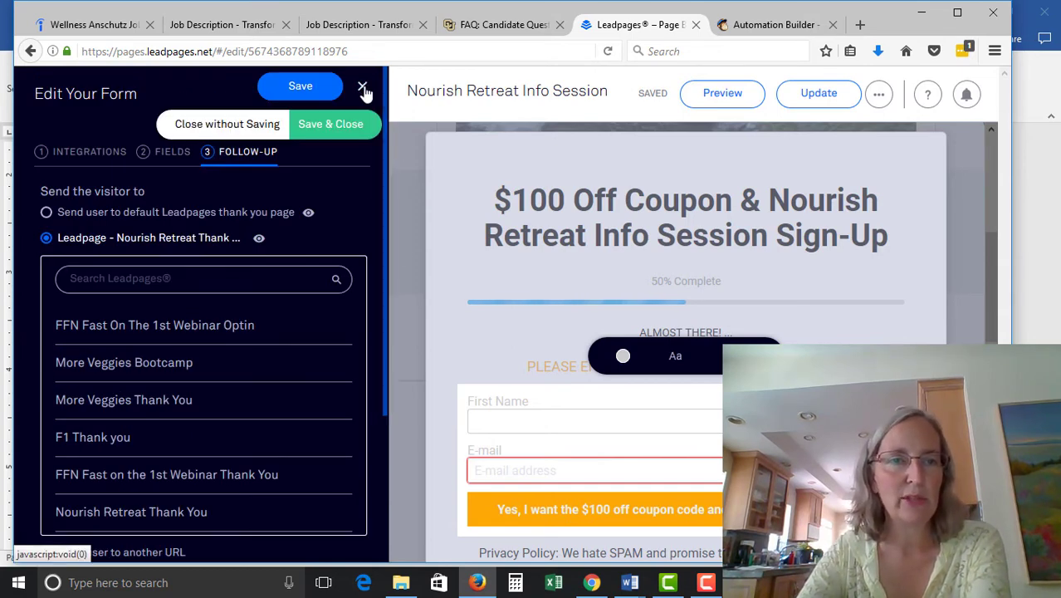
{"action": "left_click", "coordinate": [227, 124]}
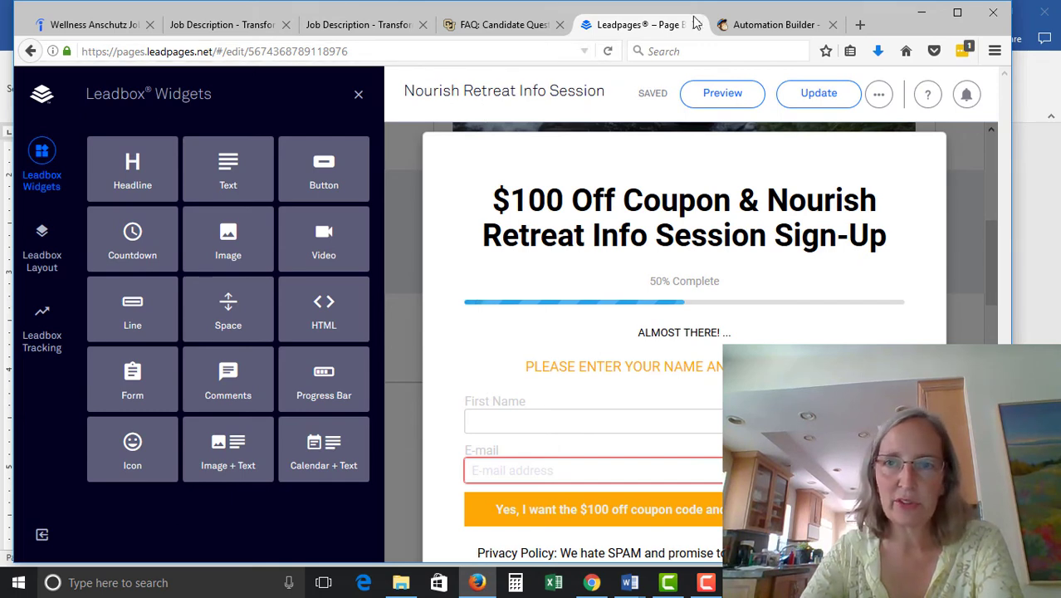
{"action": "left_click", "coordinate": [750, 27]}
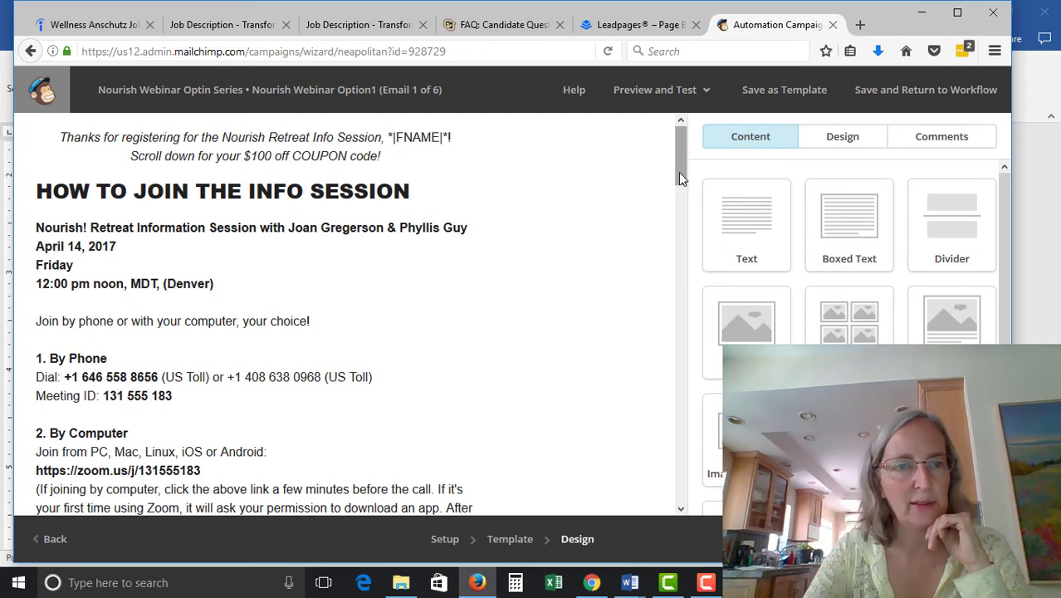
- Scroll through the 'Nourish Webinar Option1' email's phone and Zoom joining instructions
{"action": "left_click_drag", "start_coordinate": [678, 172], "coordinate": [677, 202]}
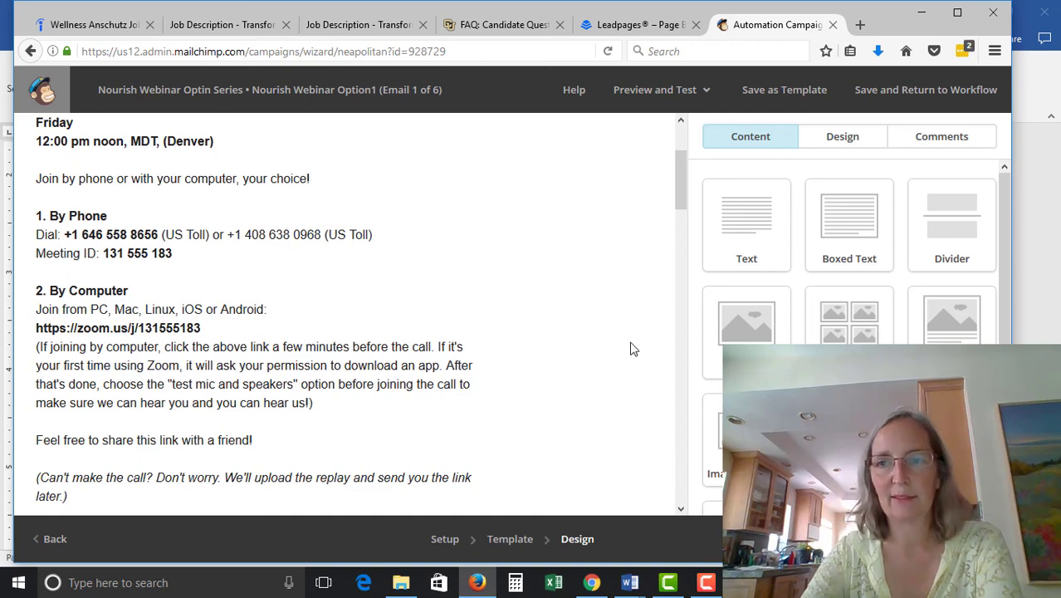
{"action": "left_click", "coordinate": [705, 582]}
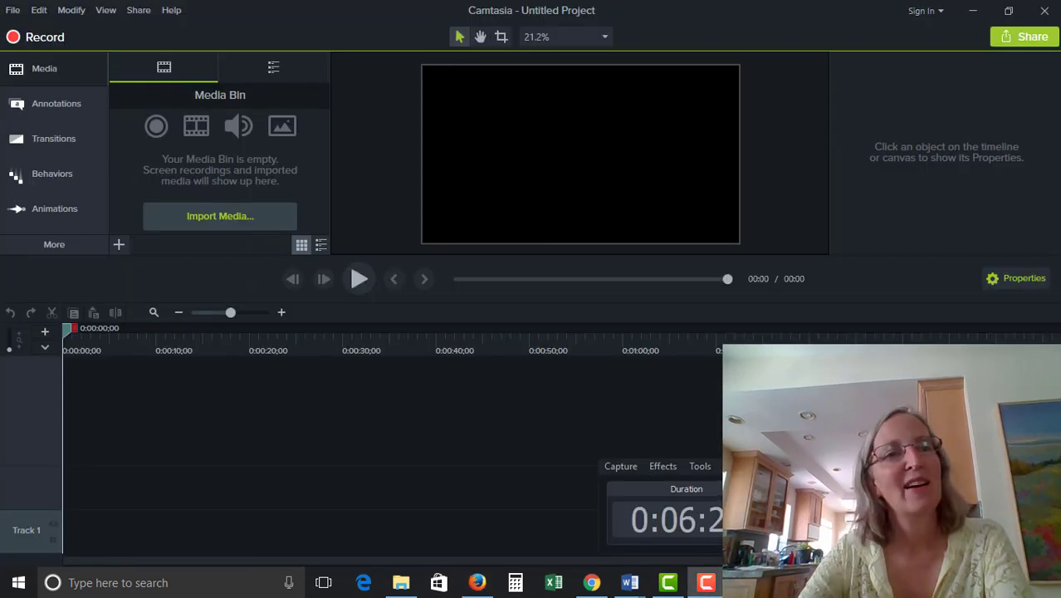